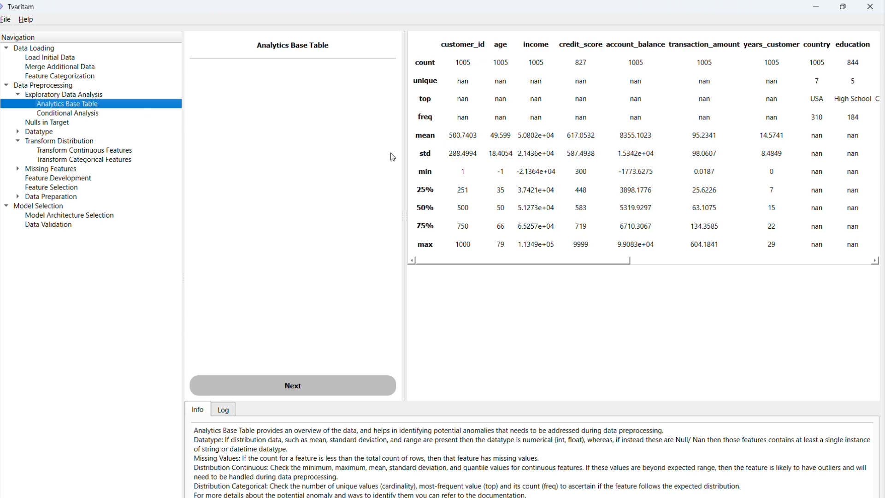
# Examine the Analytics Base Table statistics across all features and check the country distribution in Transform Categorical Features
pyautogui.moveTo(452, 264); pyautogui.dragTo(454, 264)
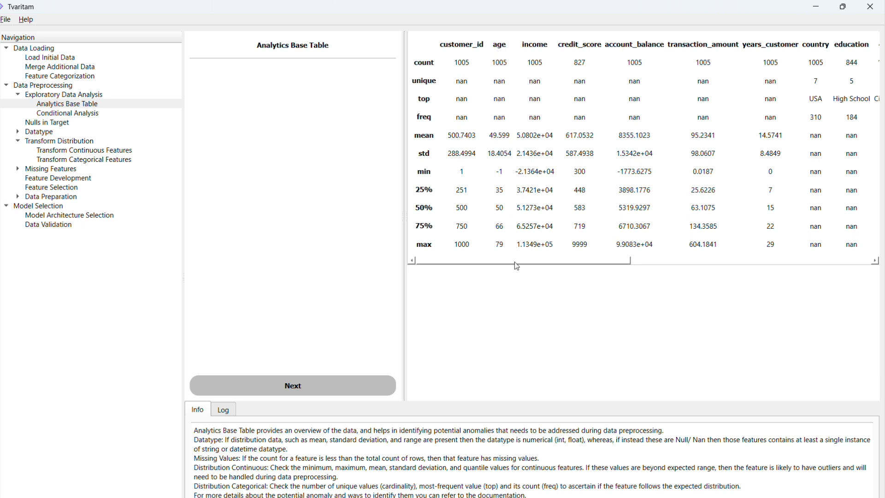
pyautogui.moveTo(515, 262); pyautogui.dragTo(482, 266)
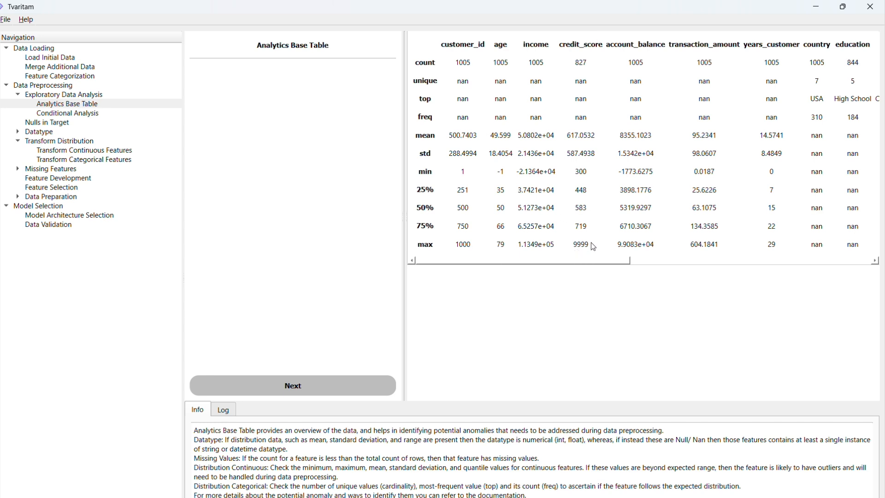
pyautogui.moveTo(593, 262); pyautogui.dragTo(678, 164)
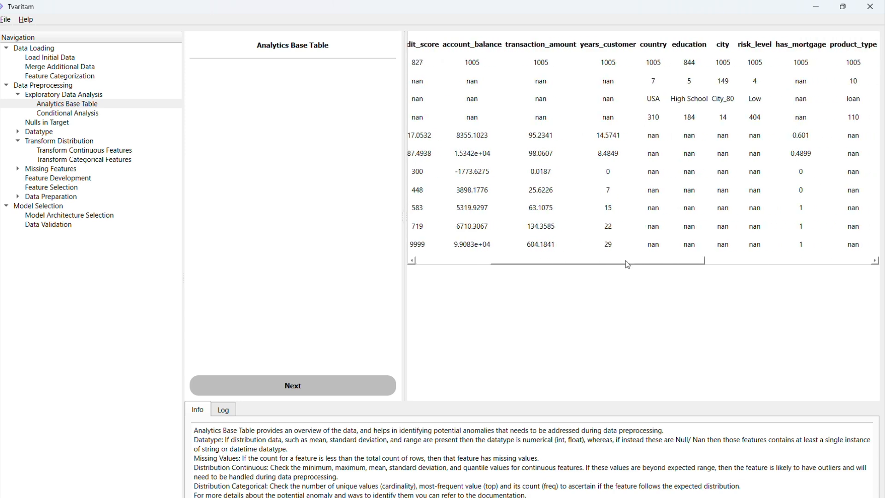
pyautogui.moveTo(624, 262); pyautogui.dragTo(539, 266)
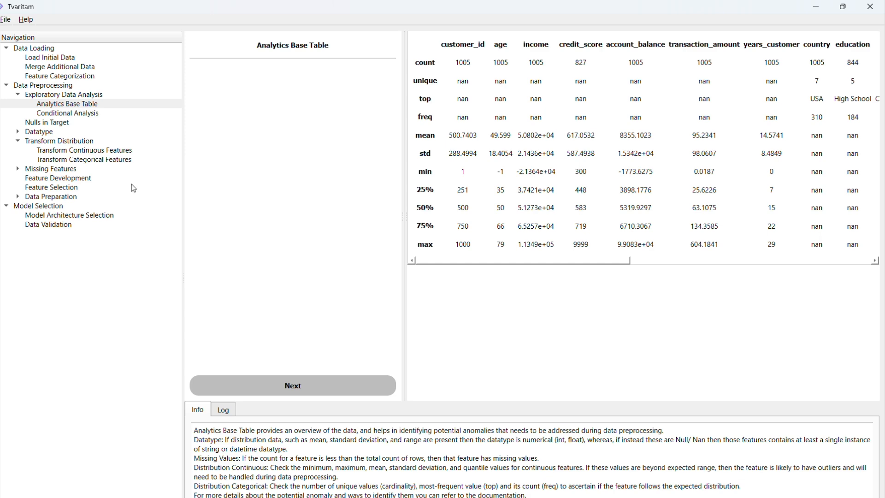
pyautogui.click(116, 161)
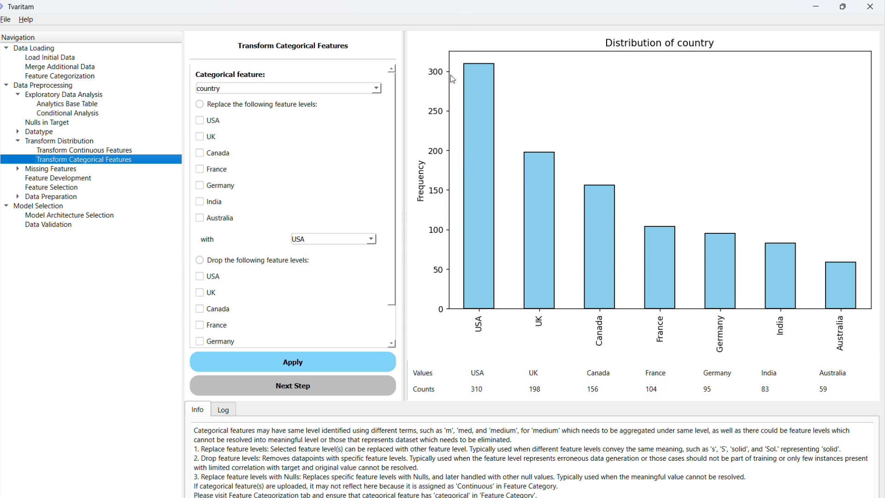
pyautogui.click(77, 107)
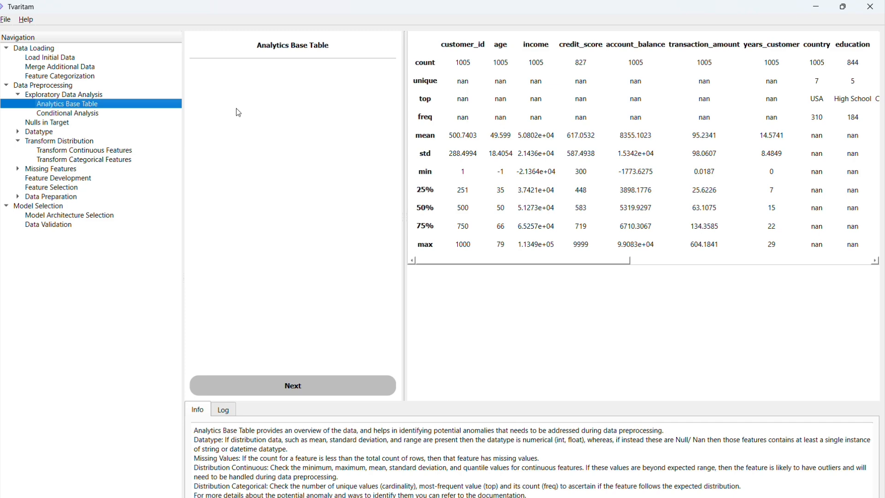
pyautogui.moveTo(604, 262); pyautogui.dragTo(551, 267)
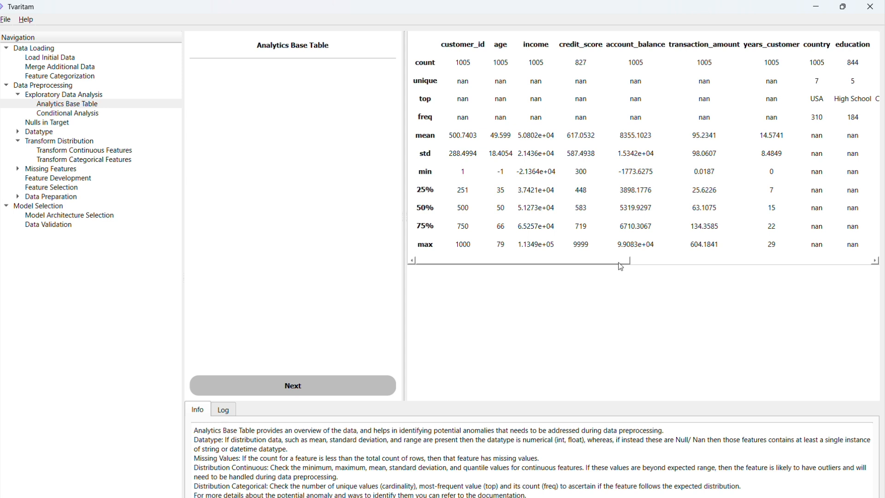
pyautogui.moveTo(623, 267); pyautogui.dragTo(655, 262)
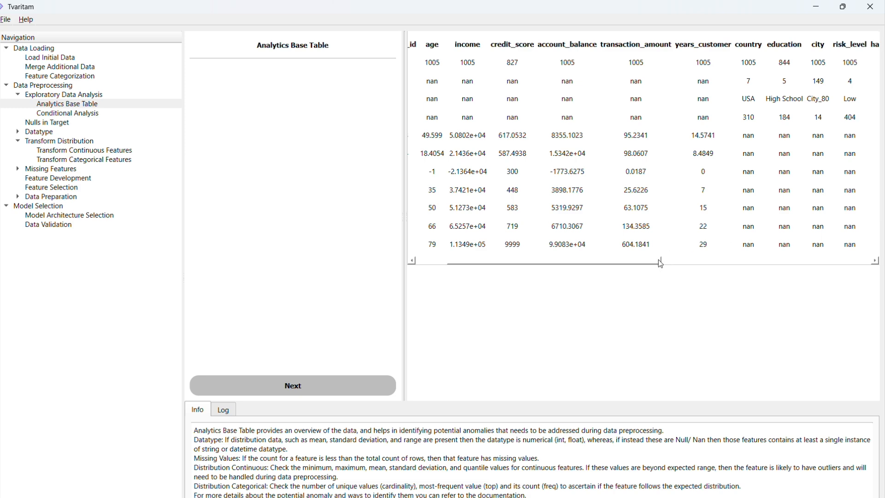
pyautogui.moveTo(659, 259); pyautogui.dragTo(540, 239)
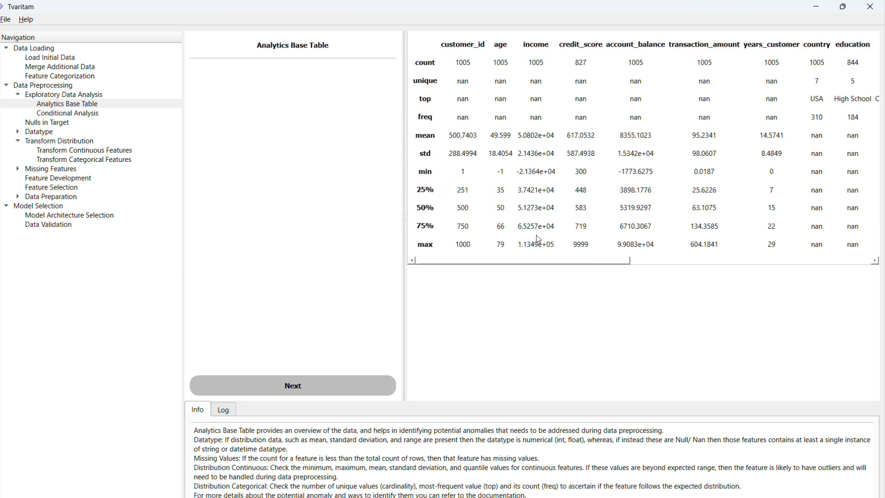
# Open Conditional Analysis and define Condition 1 as age > x with x set to 60
pyautogui.click(109, 117)
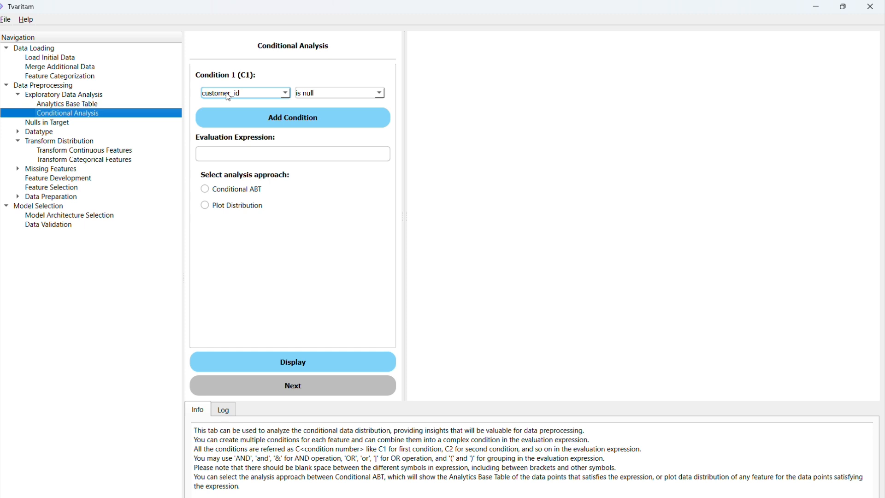
pyautogui.click(230, 187)
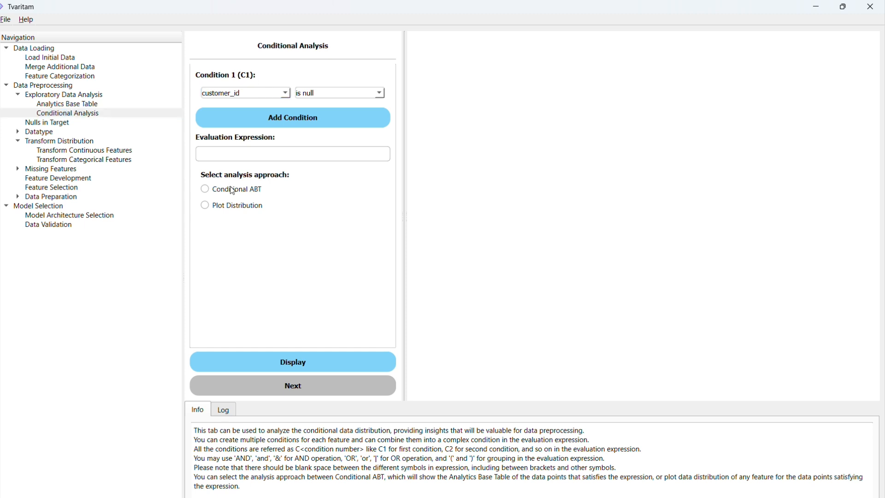
pyautogui.click(269, 95)
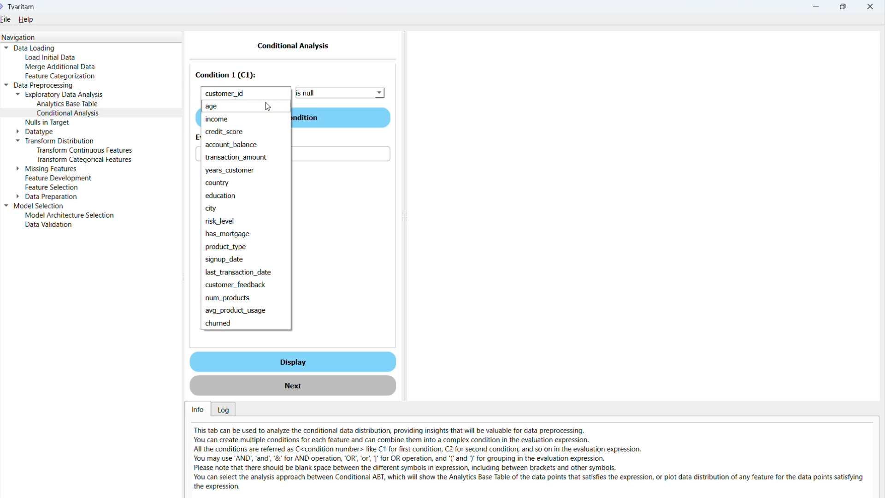
pyautogui.click(269, 107)
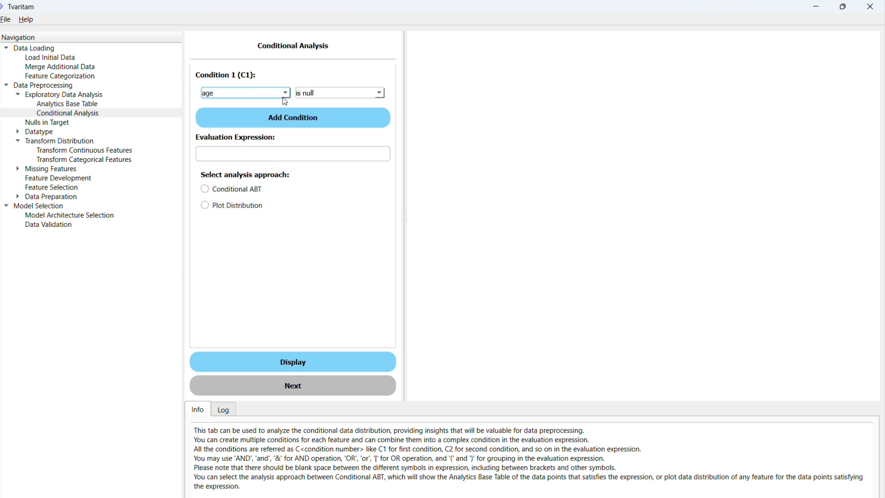
pyautogui.click(325, 94)
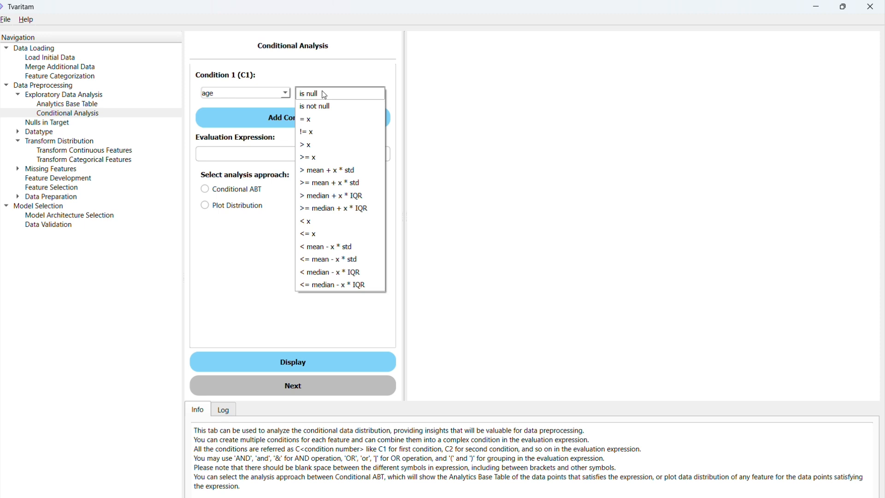
pyautogui.click(325, 147)
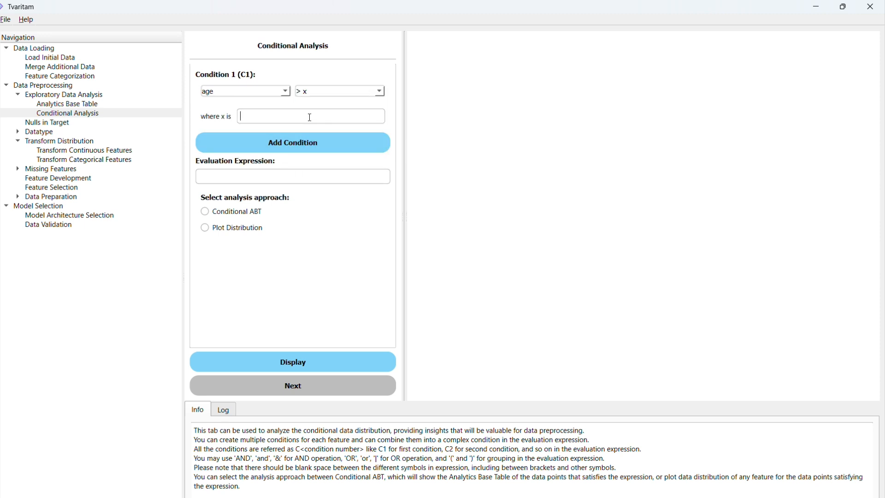
pyautogui.write('60')
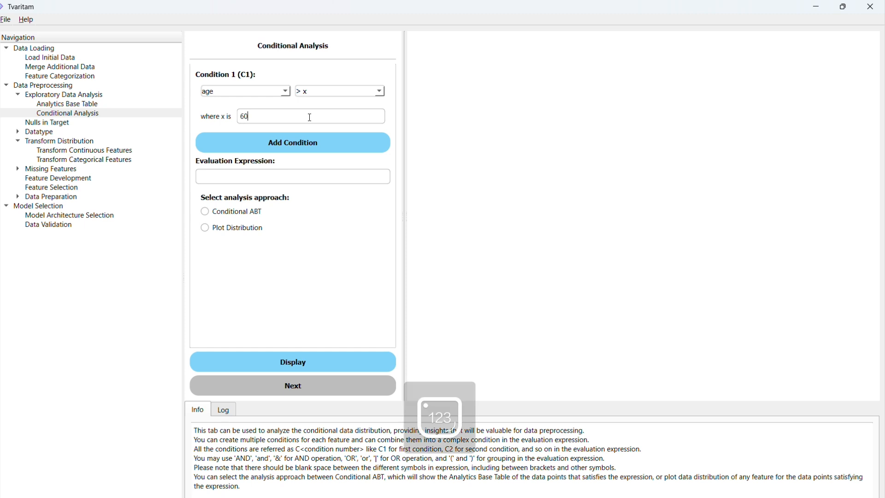
# Set the evaluation expression to C1, display the Conditional ABT and review its columns
pyautogui.click(269, 182)
pyautogui.write('C1')
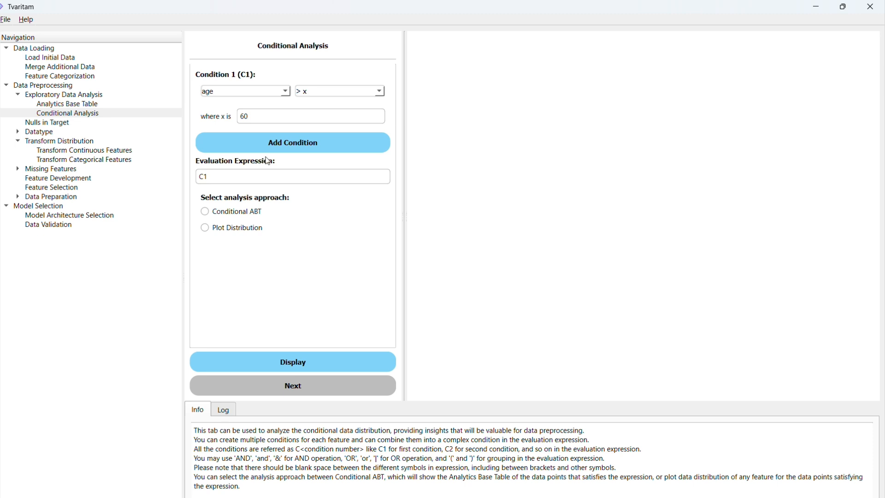
pyautogui.click(227, 213)
pyautogui.click(294, 372)
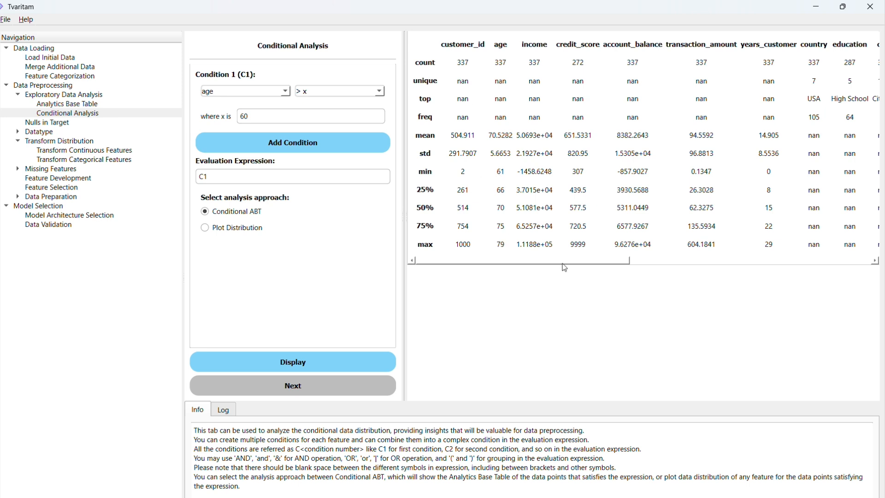
pyautogui.moveTo(563, 263); pyautogui.dragTo(576, 264)
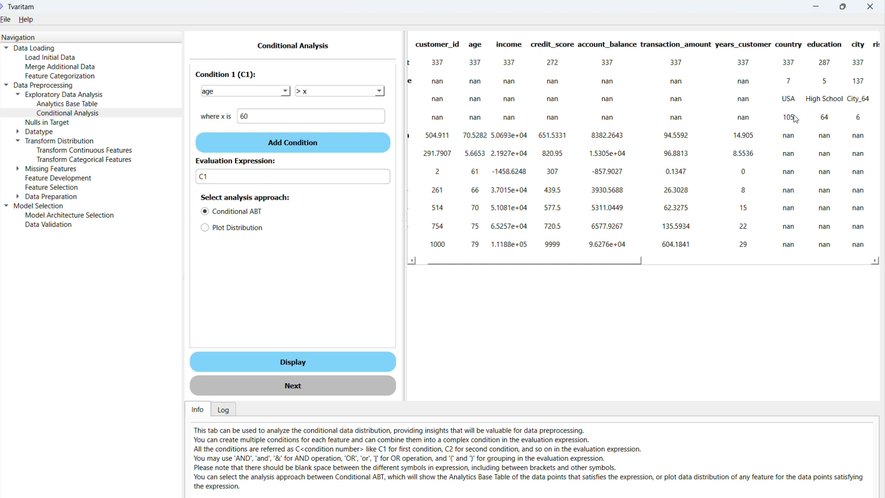
pyautogui.moveTo(622, 262); pyautogui.dragTo(600, 268)
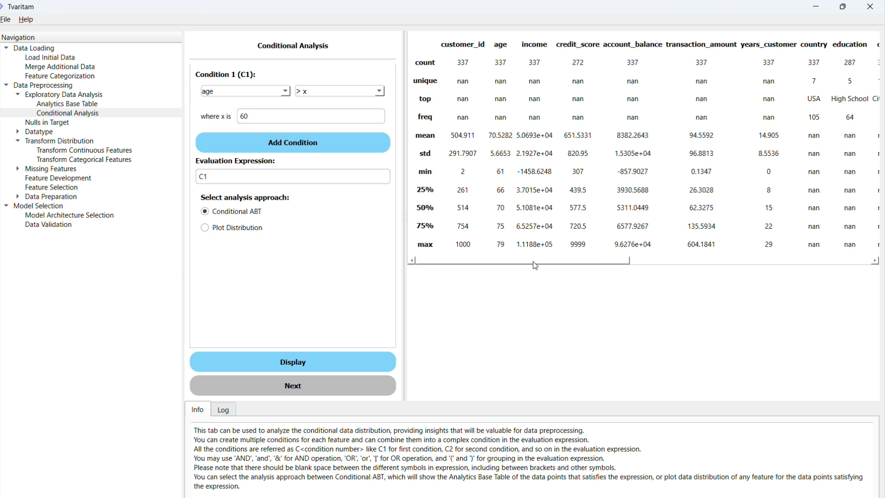
# Switch the analysis approach to Plot Distribution and display the income distribution for C1
pyautogui.click(244, 229)
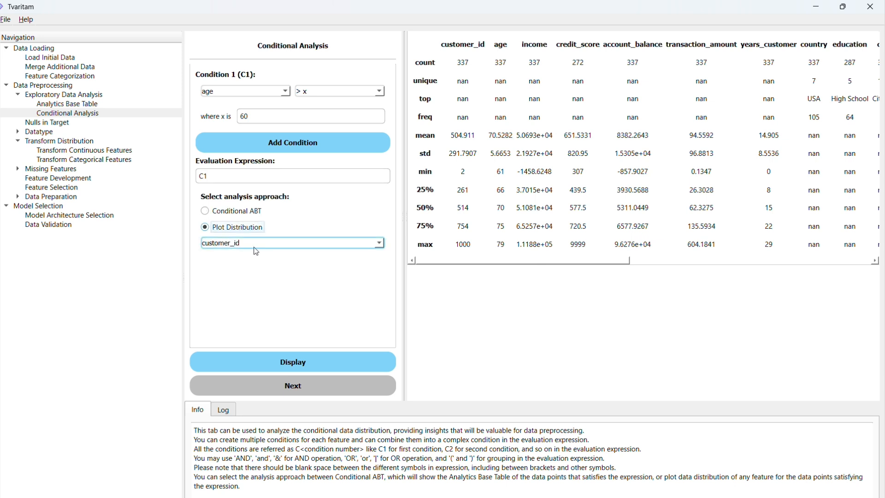
pyautogui.click(256, 245)
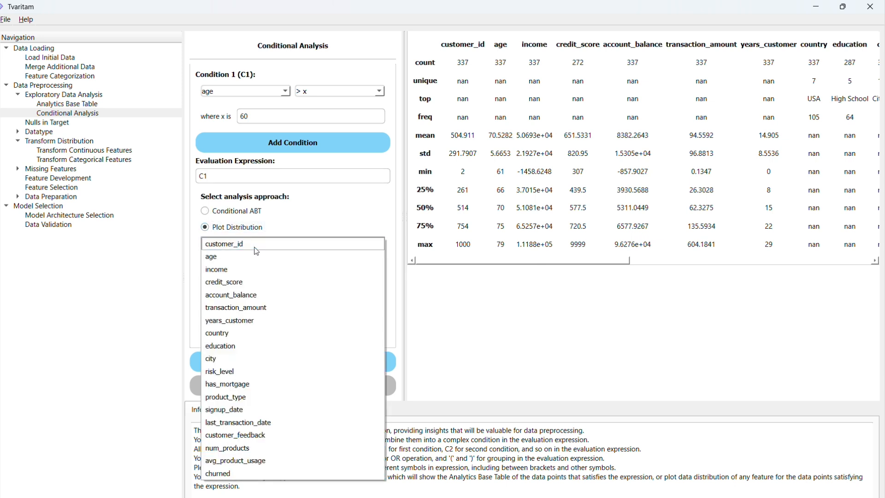
pyautogui.click(256, 271)
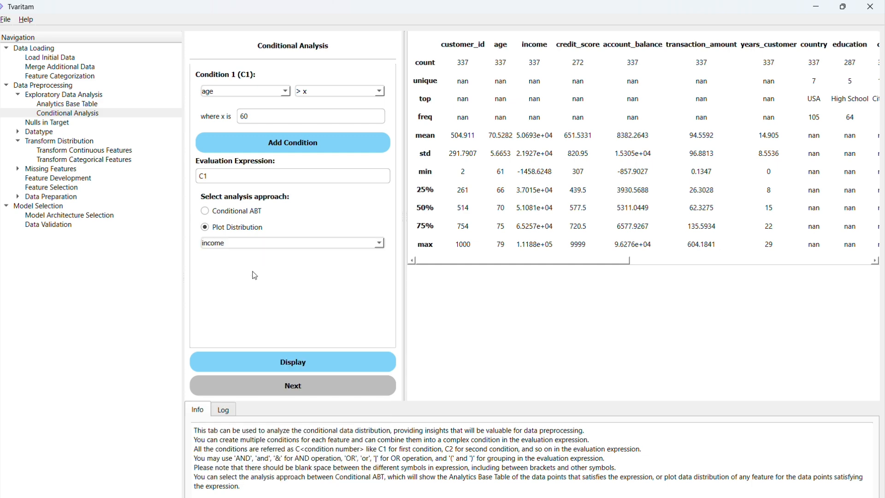
pyautogui.click(289, 362)
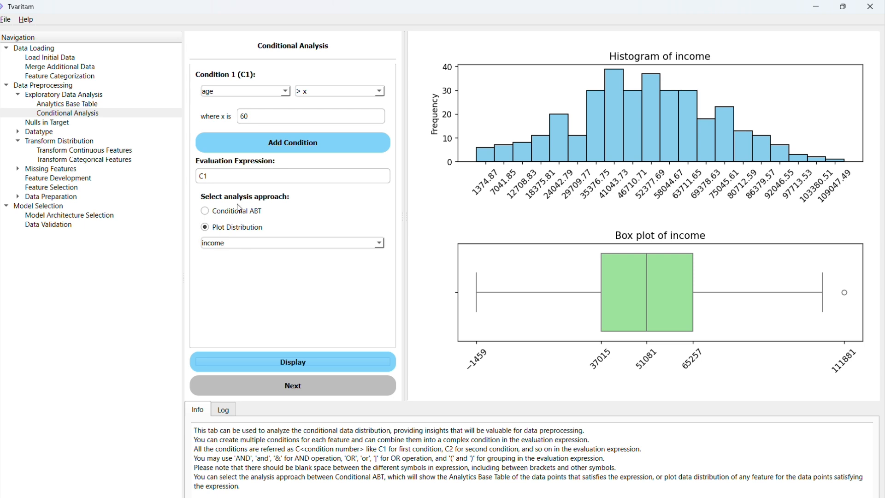
# Add Condition 2 as credit_score > x with x set to 775
pyautogui.click(306, 142)
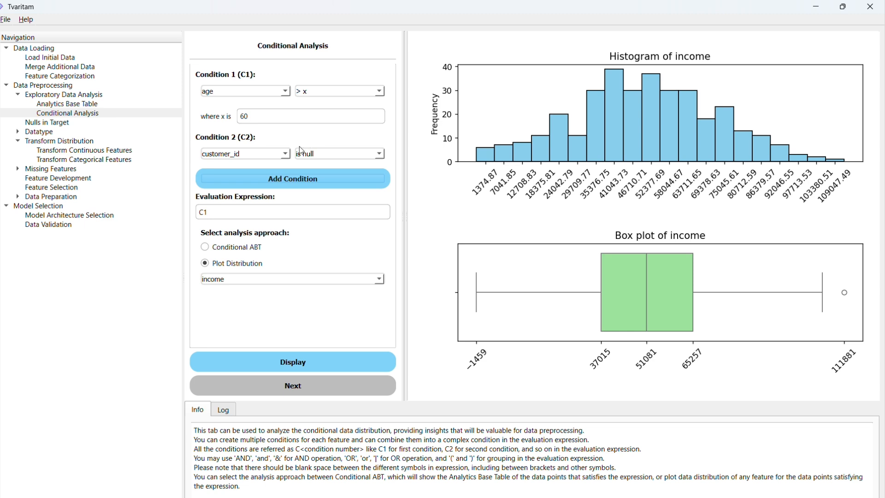
pyautogui.click(289, 156)
pyautogui.click(225, 194)
pyautogui.click(321, 155)
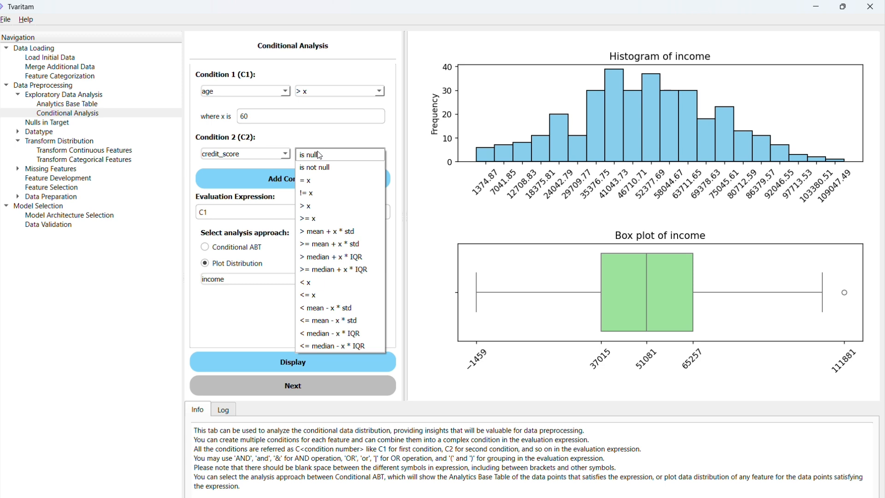
pyautogui.click(322, 211)
pyautogui.click(304, 179)
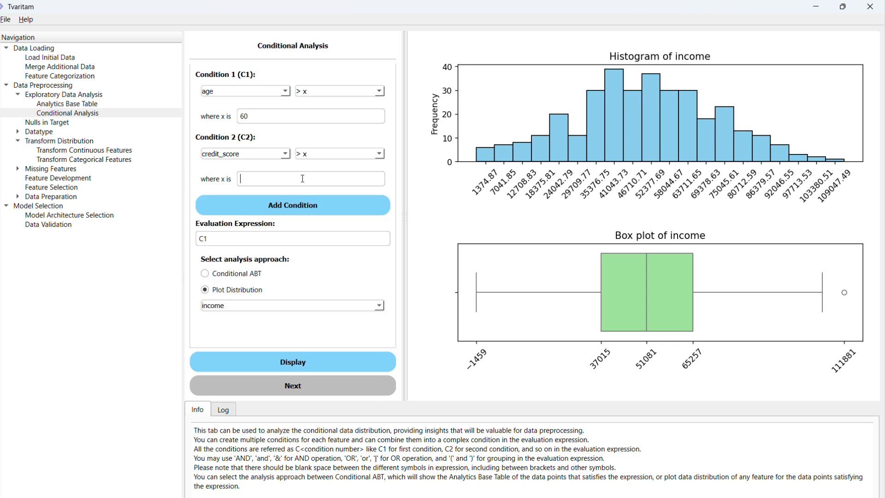
pyautogui.write('775')
# Extend the evaluation expression to "C1 and C2" and display the income distribution for it
pyautogui.click(272, 240)
pyautogui.write('o')
pyautogui.press('BackSpace')
pyautogui.write('and c')
pyautogui.press('BackSpace')
pyautogui.press('capslock')
pyautogui.write('C2')
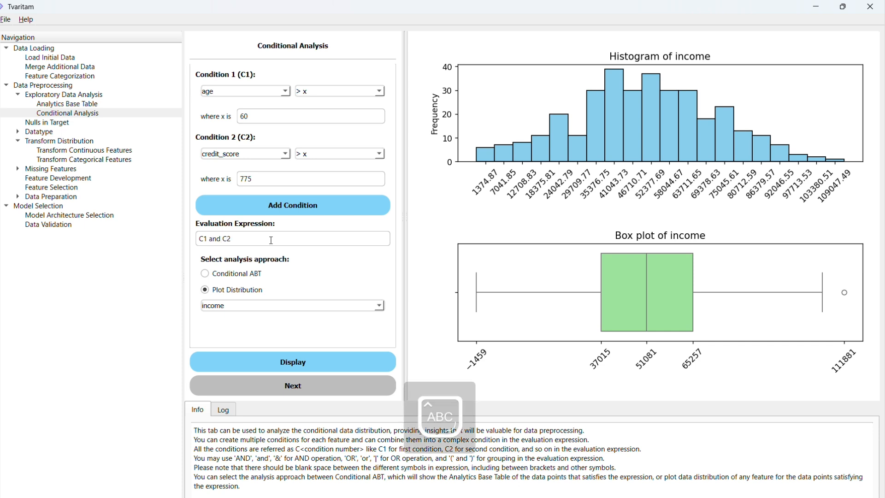
pyautogui.click(311, 364)
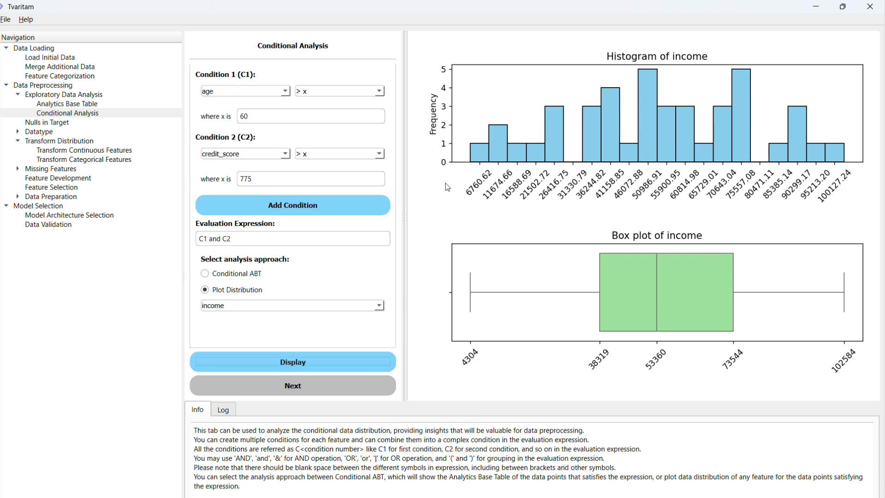
# Change the plotted feature to risk_level and display its distribution for the combined conditions
pyautogui.click(292, 118)
pyautogui.click(276, 177)
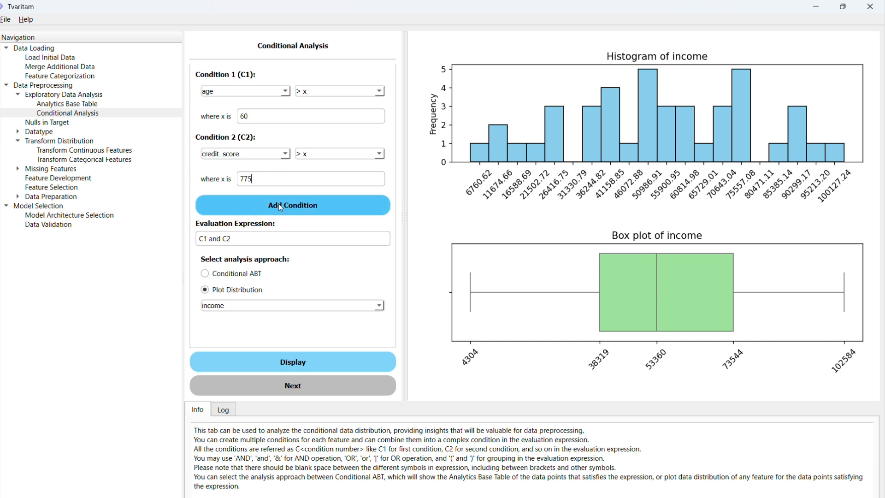
pyautogui.click(282, 308)
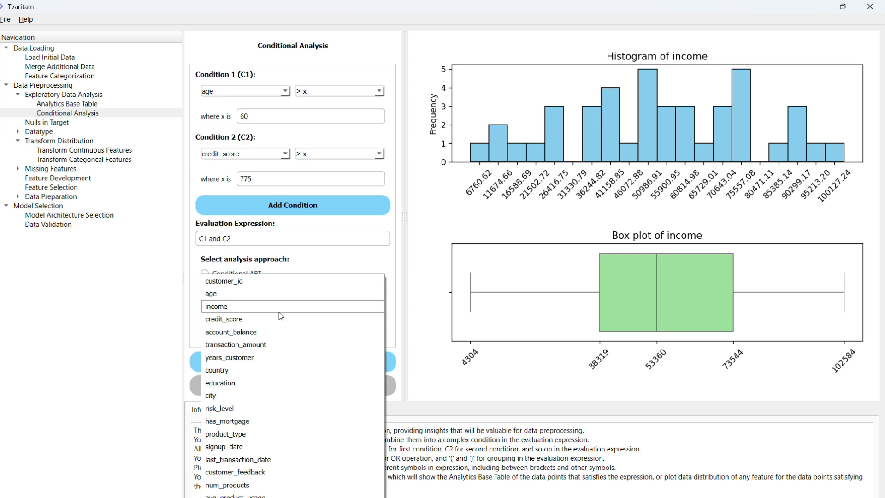
pyautogui.click(226, 410)
pyautogui.click(285, 362)
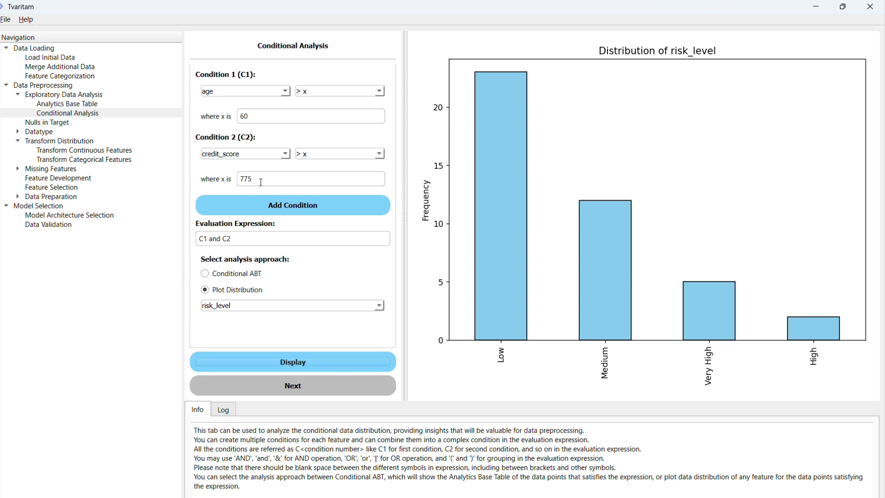
# Reduce the evaluation expression to C1 only and display the risk_level distribution again
pyautogui.click(257, 182)
pyautogui.moveTo(256, 182); pyautogui.dragTo(240, 182)
pyautogui.moveTo(236, 243); pyautogui.dragTo(212, 242)
pyautogui.press('BackSpace')
pyautogui.click(301, 370)
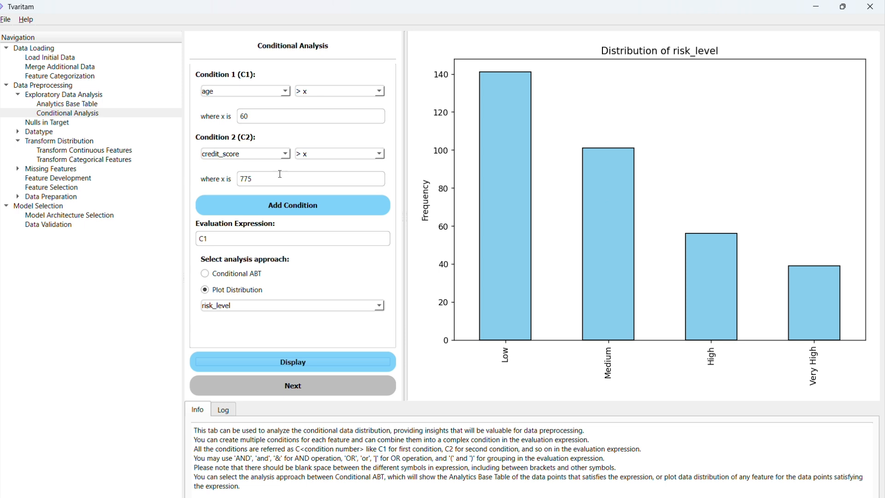
# Set the Condition 2 threshold to 800 and display the risk_level distribution for the expression "C1 AND C2"
pyautogui.moveTo(266, 179); pyautogui.dragTo(236, 179)
pyautogui.write('800')
pyautogui.click(233, 243)
pyautogui.write('AND C2')
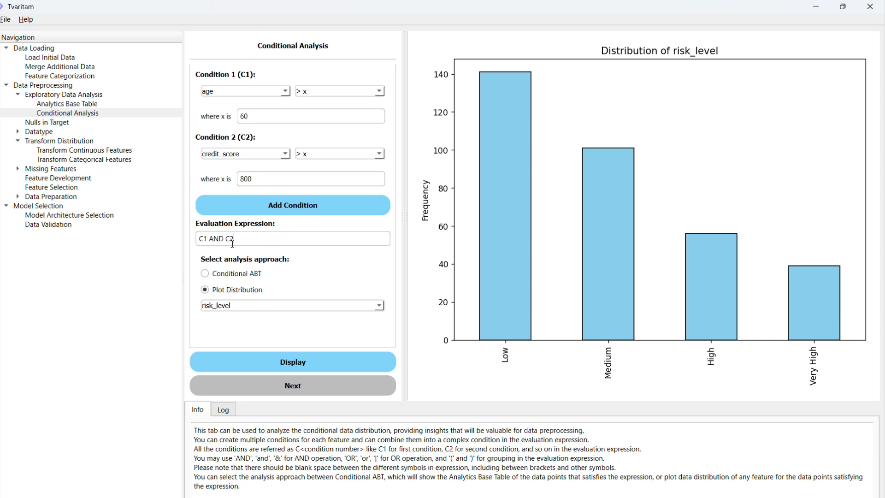
pyautogui.click(295, 362)
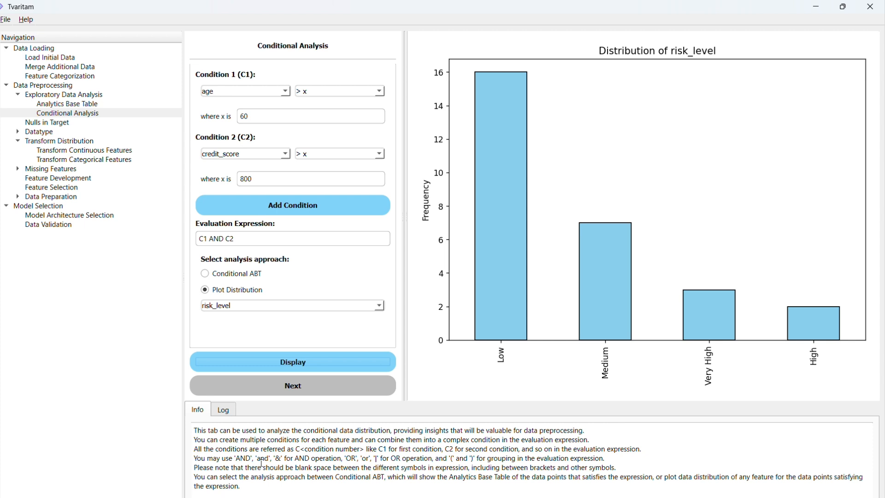
# Replace the AND operator in the evaluation expression with & so it reads "C1 & C2"
pyautogui.click(225, 241)
pyautogui.doubleClick(213, 240)
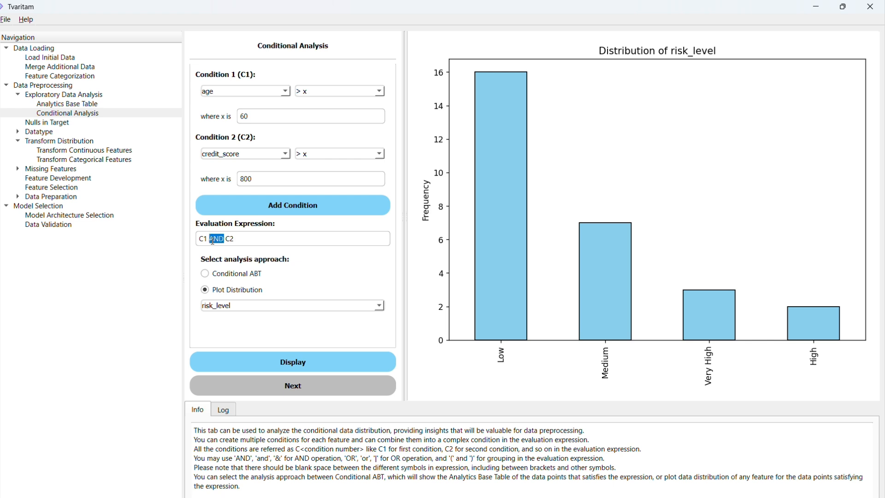
pyautogui.write('A')
pyautogui.press('BackSpace')
pyautogui.write('&')
# Review the information notes on OR operators, multiple conditions and blank spaces in evaluation expressions
pyautogui.moveTo(477, 460); pyautogui.dragTo(535, 458)
pyautogui.click(534, 458)
pyautogui.moveTo(206, 440); pyautogui.dragTo(268, 469)
pyautogui.click(275, 472)
pyautogui.click(224, 276)
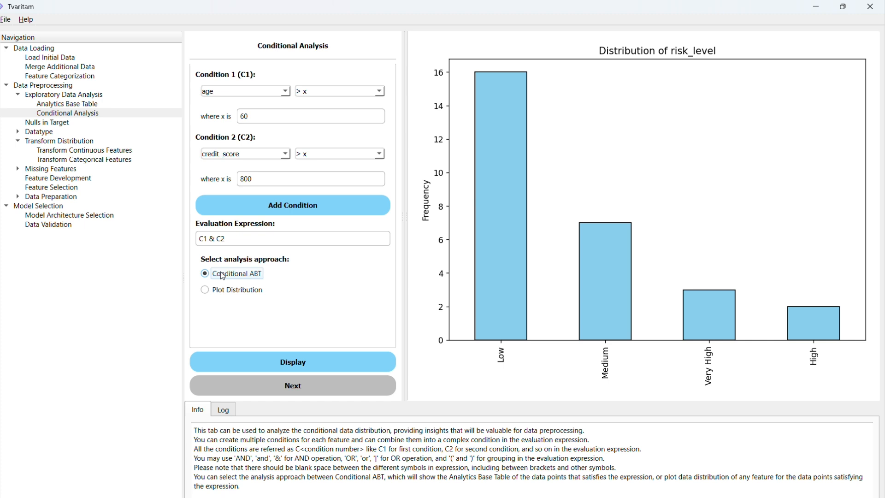
pyautogui.press('Down')
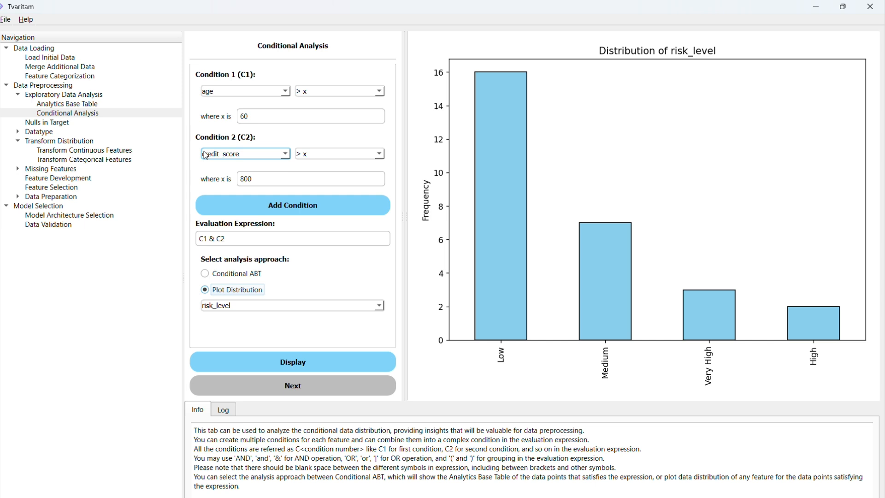
pyautogui.moveTo(226, 239); pyautogui.dragTo(203, 238)
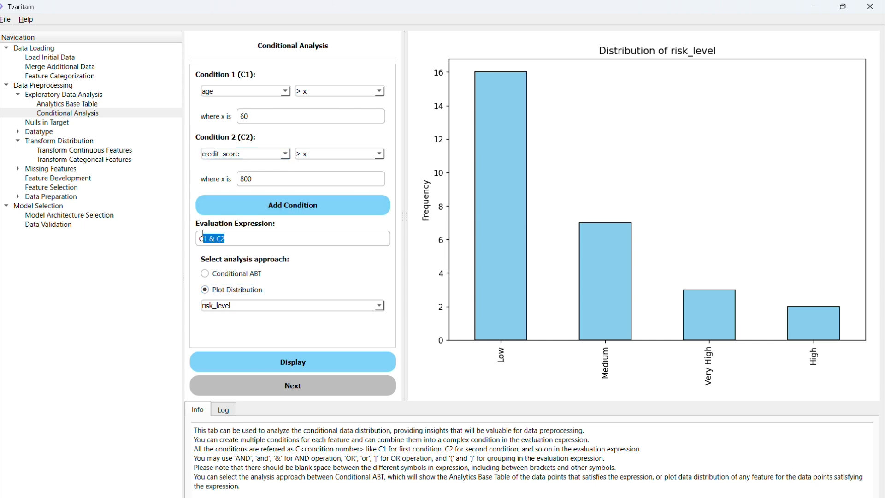
pyautogui.click(225, 239)
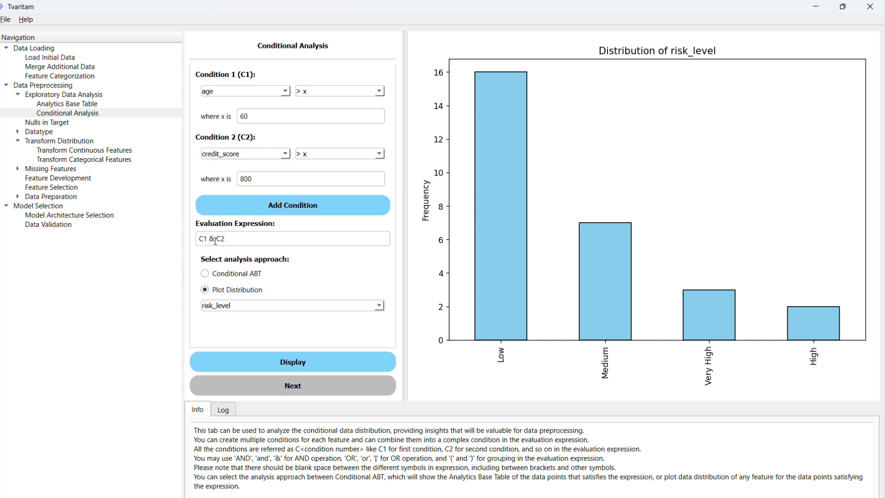